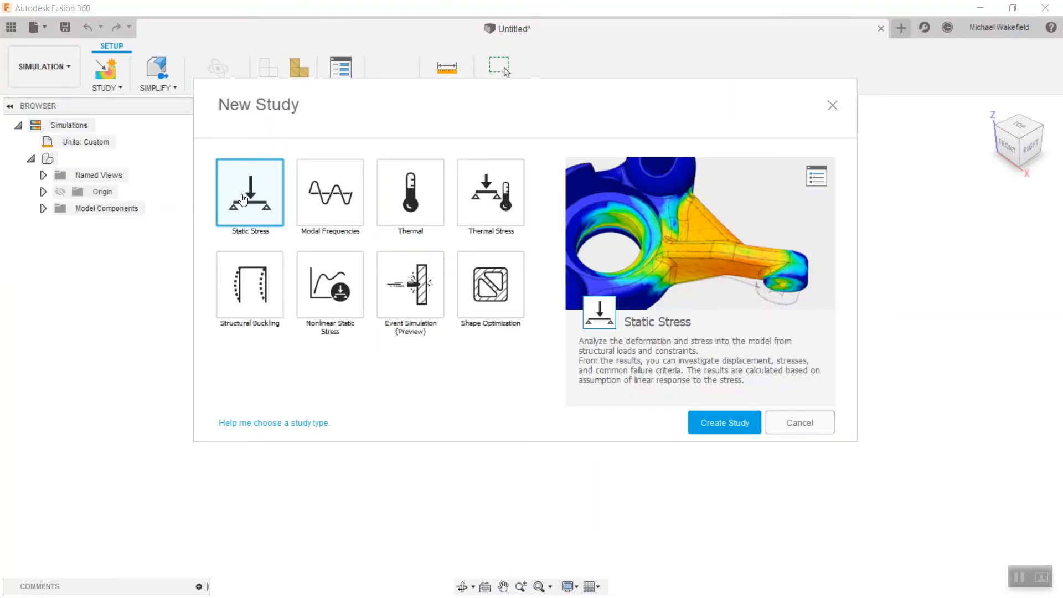
Create a Static Stress study for the beam and keep Steel as its study material
left_click(719, 422)
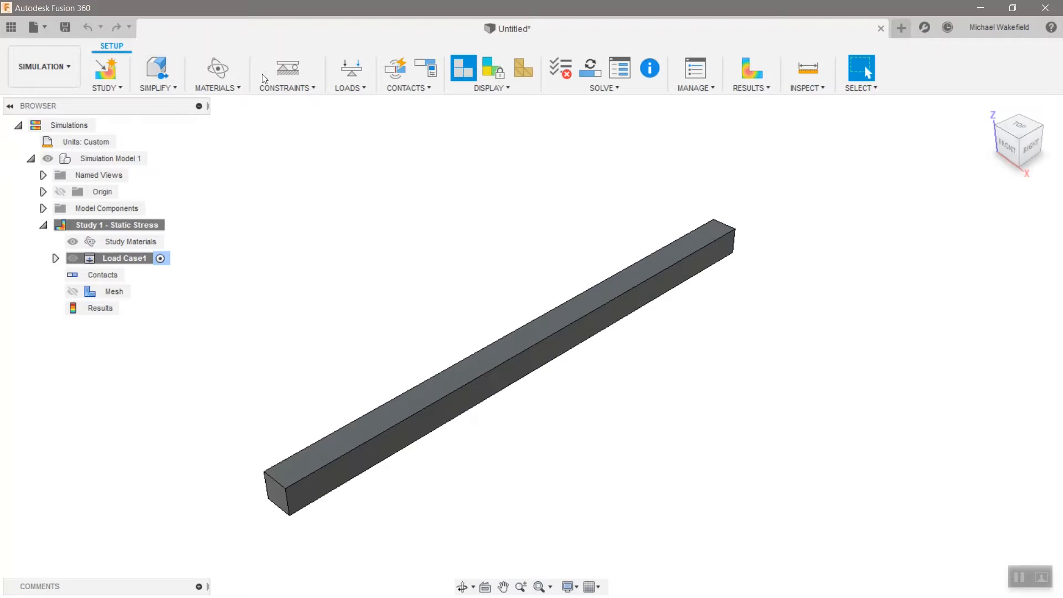
left_click(219, 73)
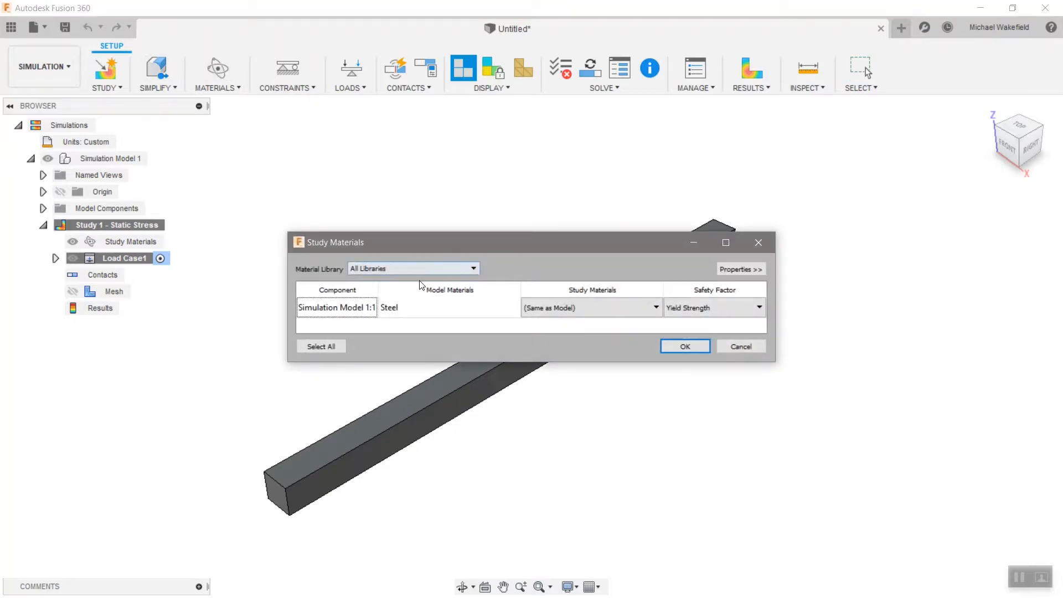
left_click(676, 347)
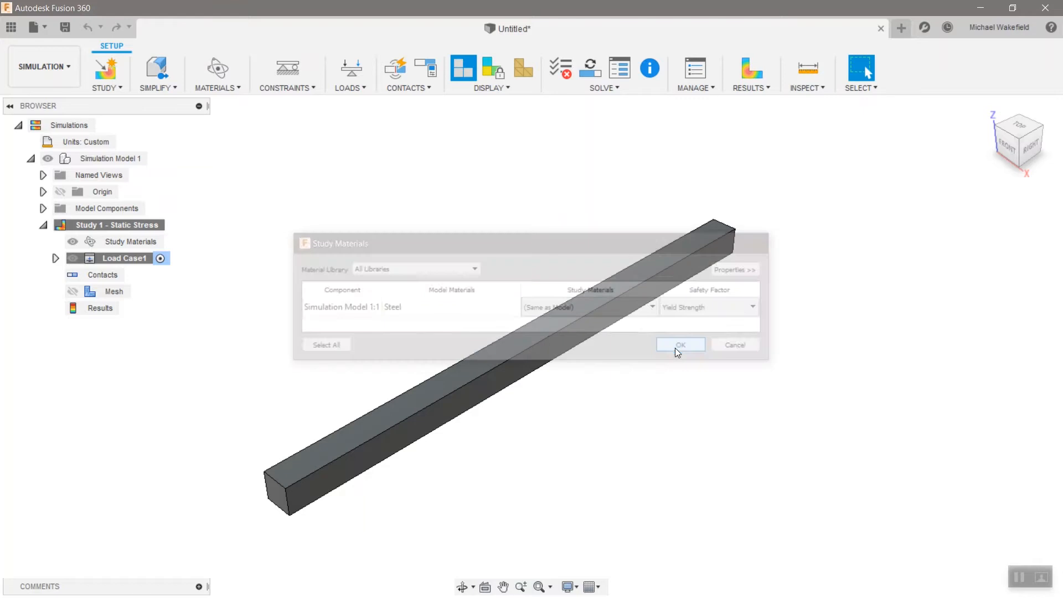
Apply a Fixed constraint on all axes to the square end face at the beam's far end
left_click(298, 71)
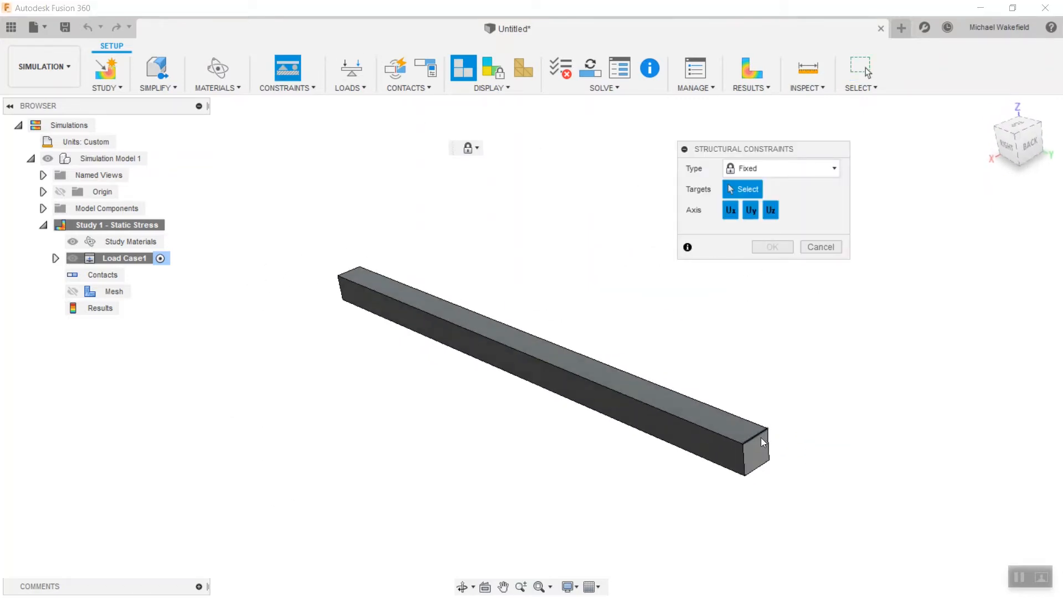
left_click(756, 450)
left_click(778, 247)
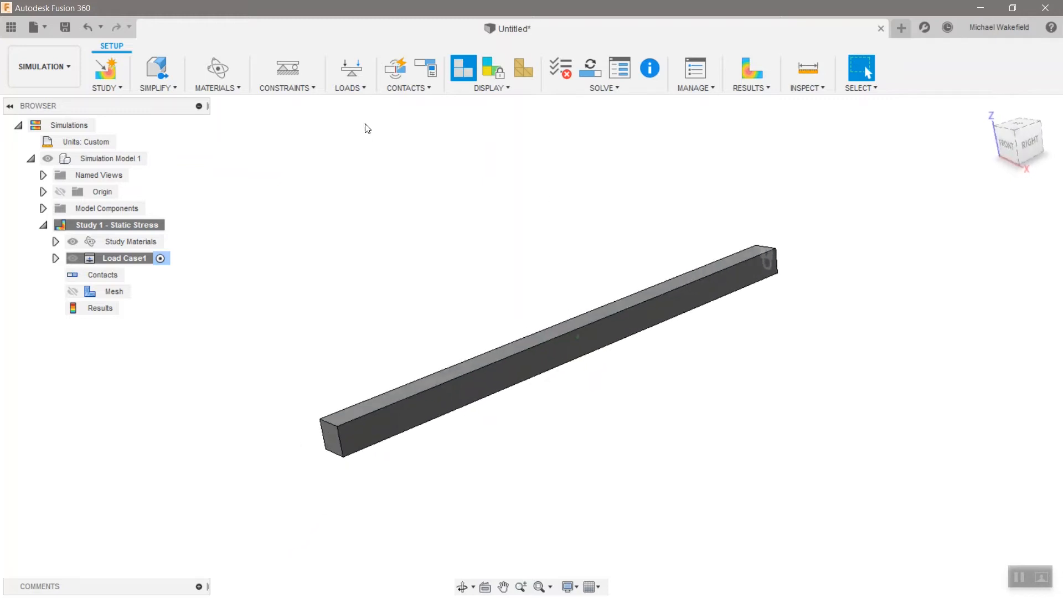
Apply a Moment load of 5280 N mm to the beam's free end face
left_click(351, 68)
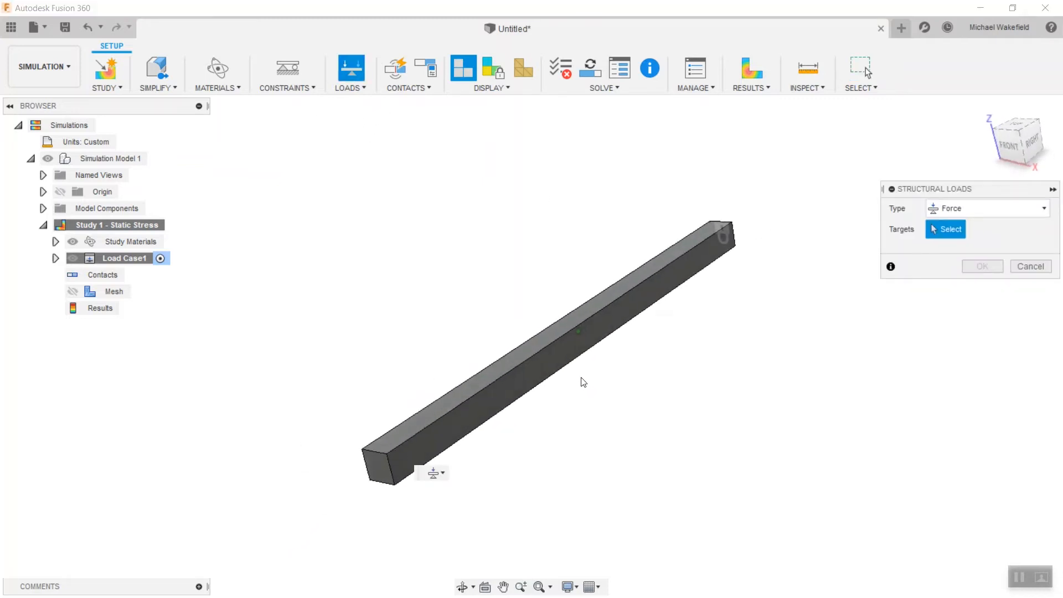
left_click(946, 210)
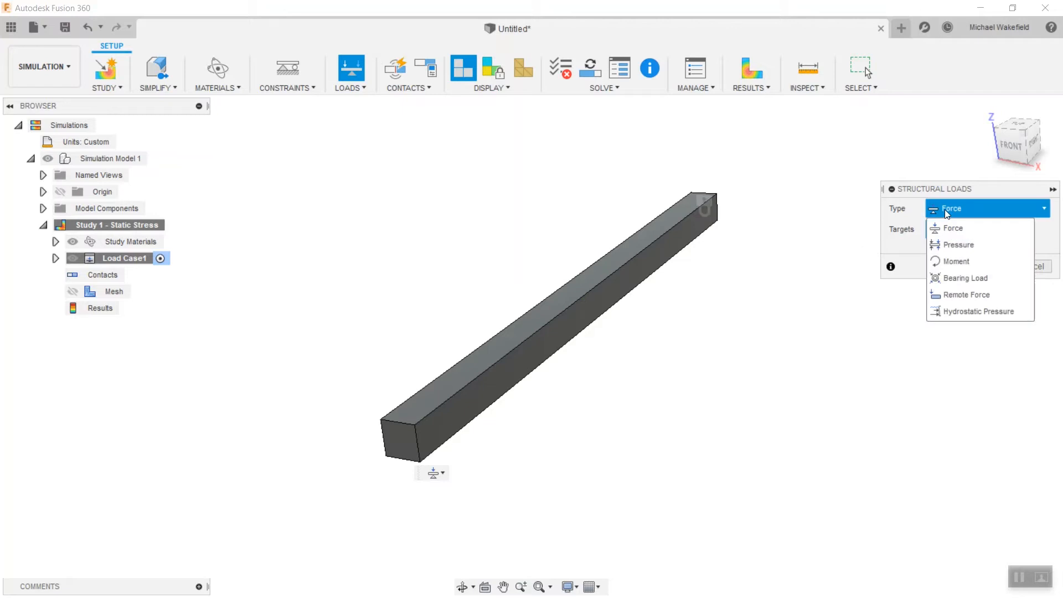
left_click(958, 265)
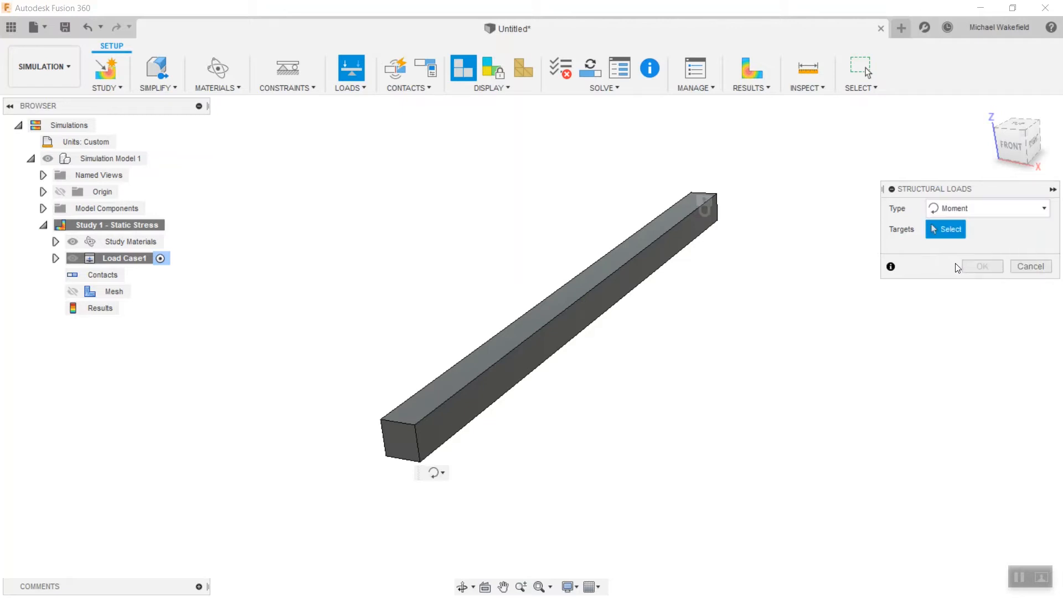
left_click(394, 440)
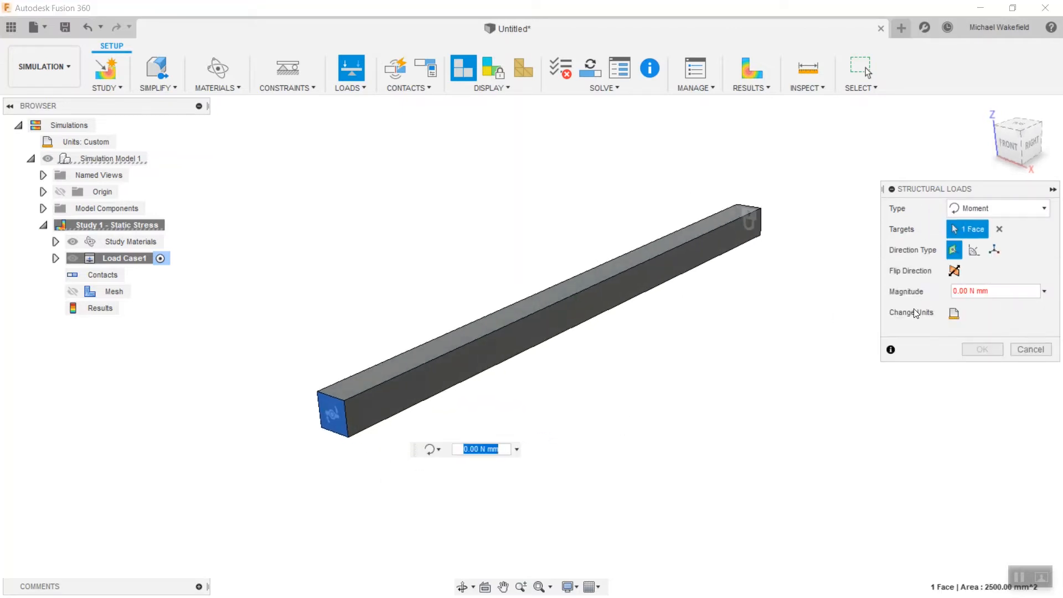
left_click(985, 292)
type("52800")
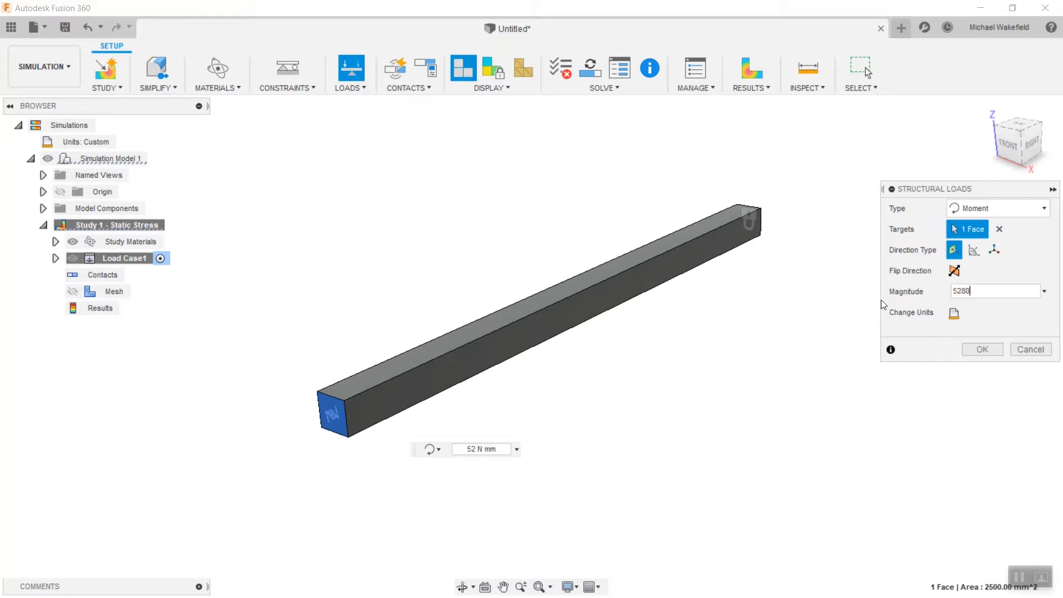
left_click(991, 349)
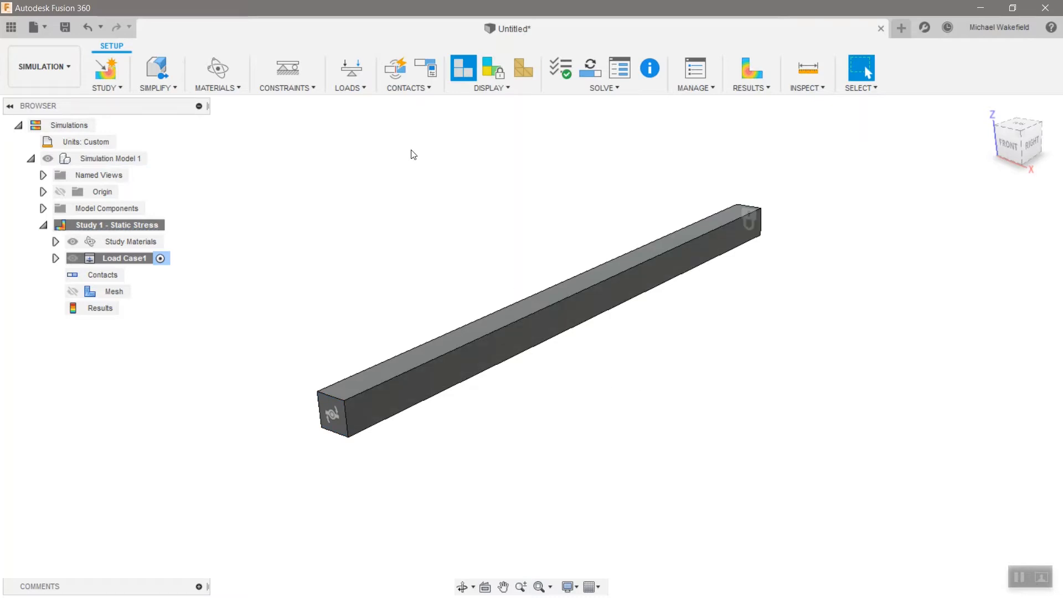
Generate the beam's mesh and solve the static stress study locally
right_click(121, 288)
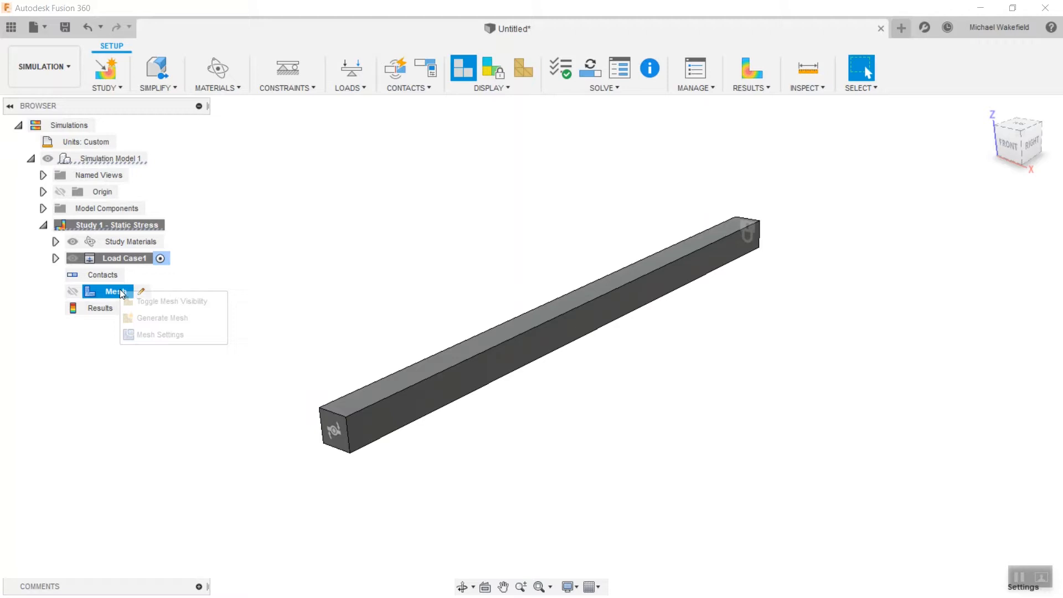
left_click(159, 321)
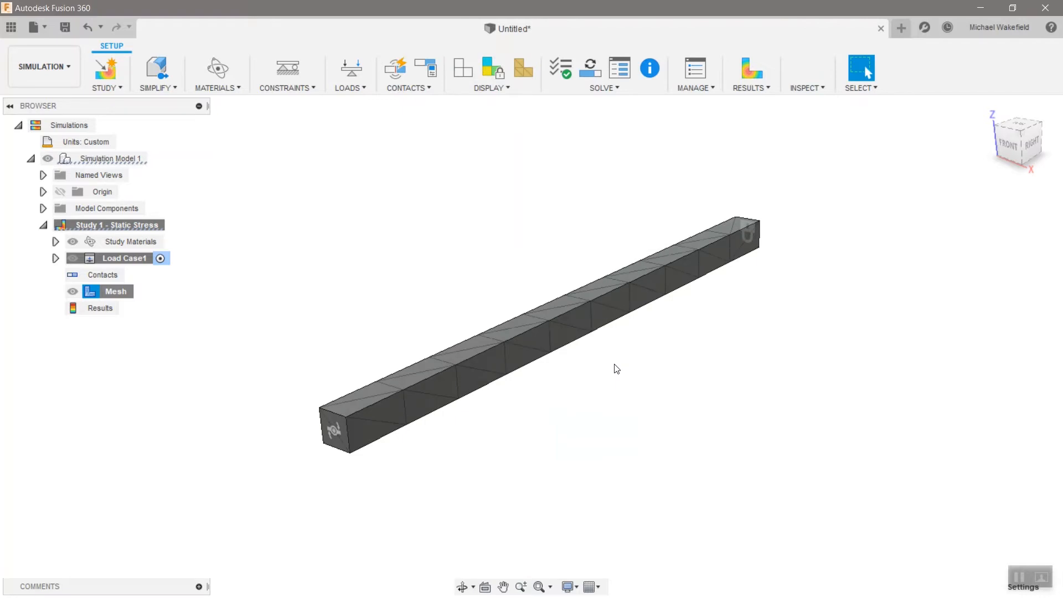
left_click(589, 75)
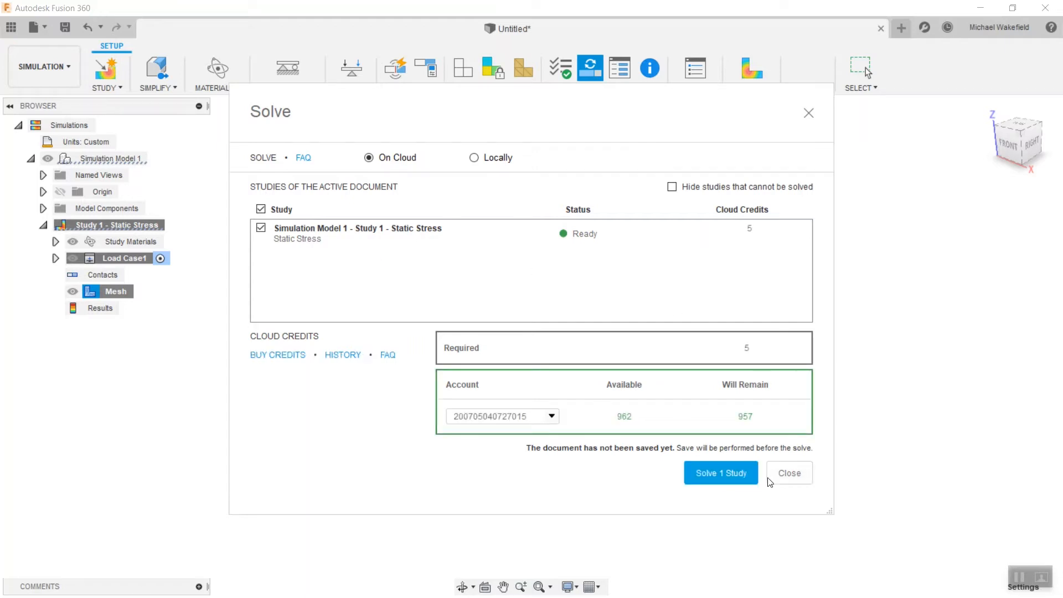
left_click(474, 158)
left_click(739, 471)
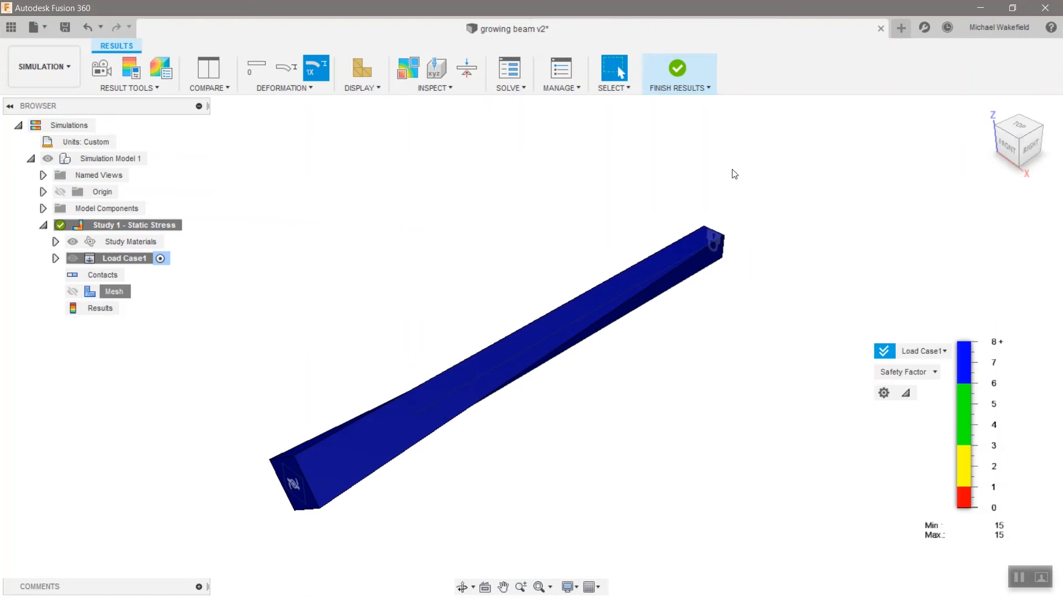
Switch the displayed result from Safety Factor to Stress
left_click(905, 369)
left_click(921, 403)
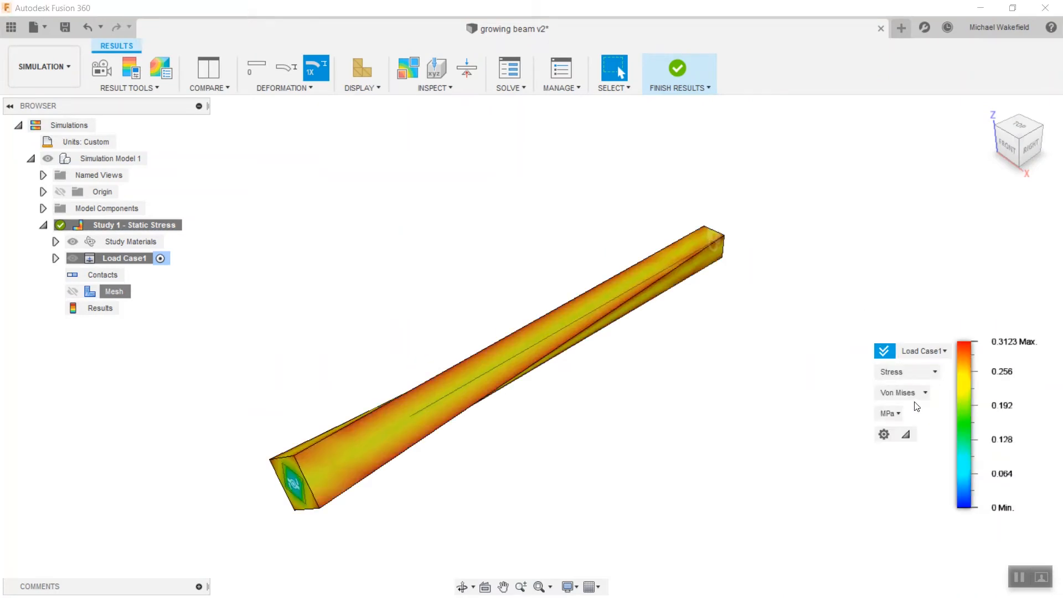
Play the adjusted deformation as a two-way animation at Fastest speed and examine the twisting from the right and front views
left_click(1029, 146)
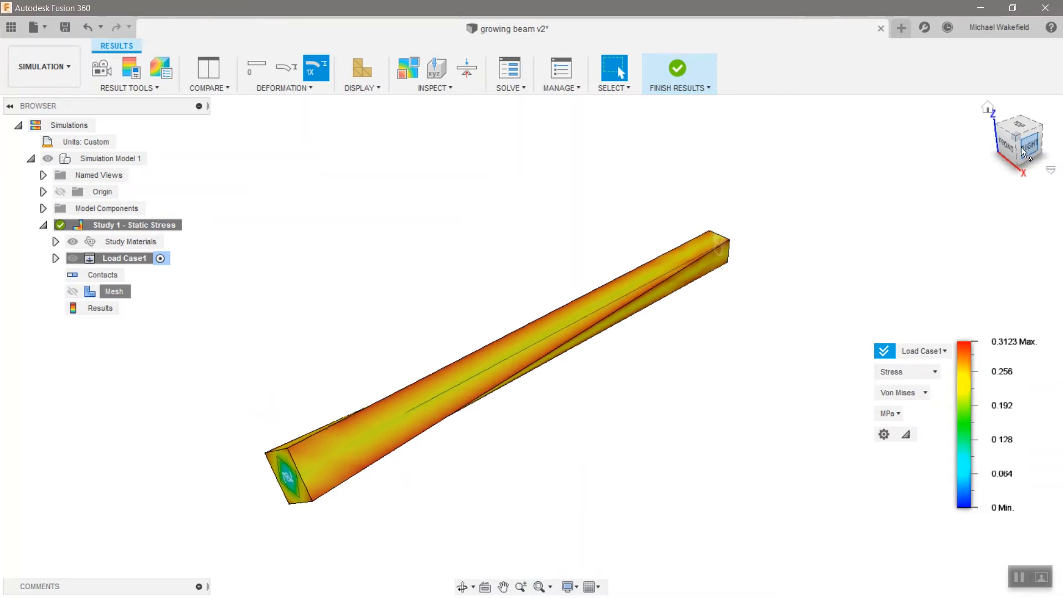
left_click(96, 73)
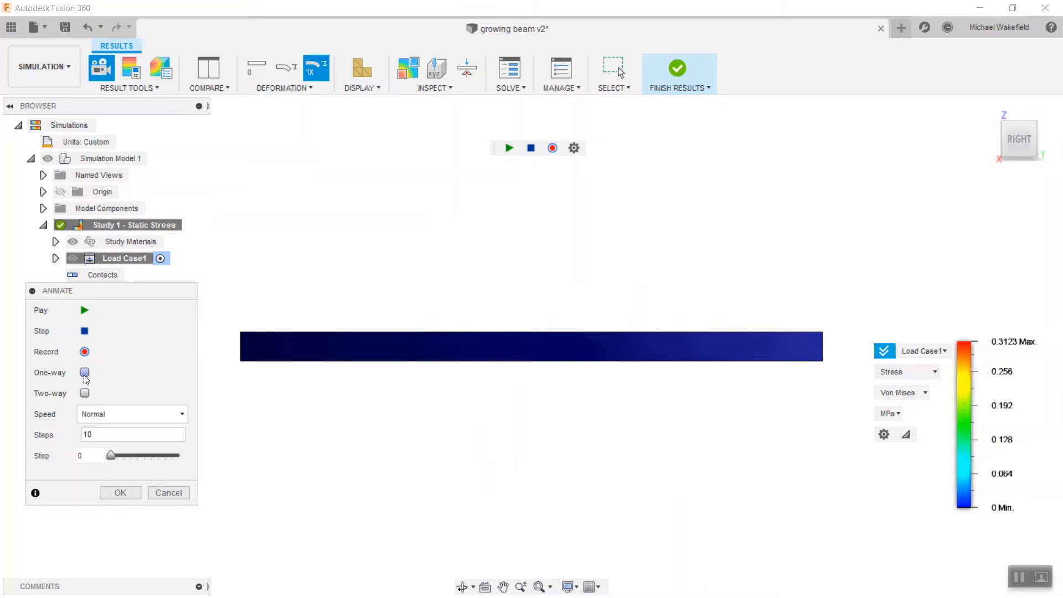
left_click(89, 313)
left_click(171, 416)
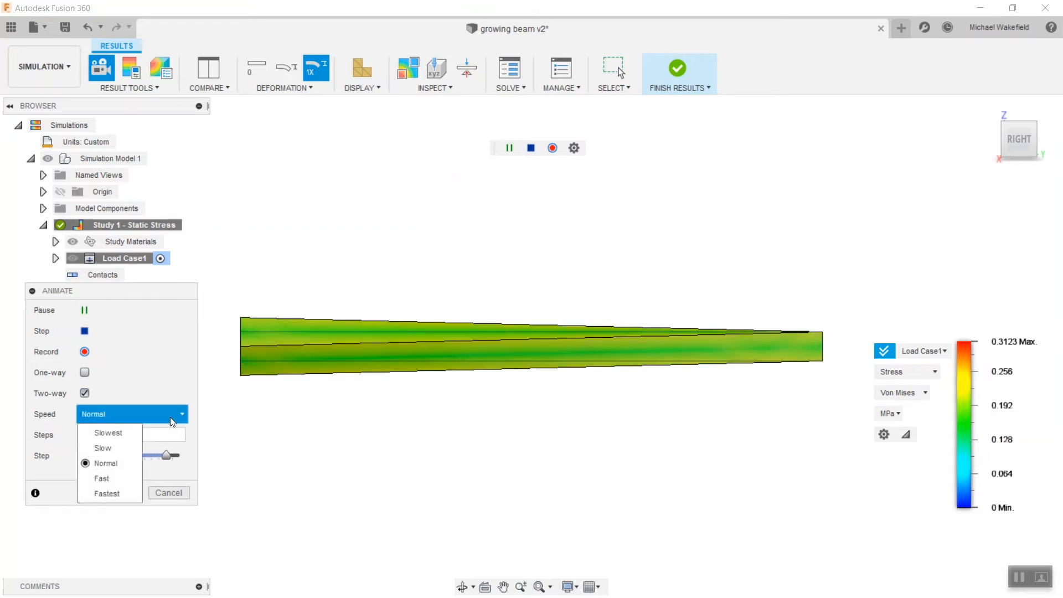
left_click(118, 490)
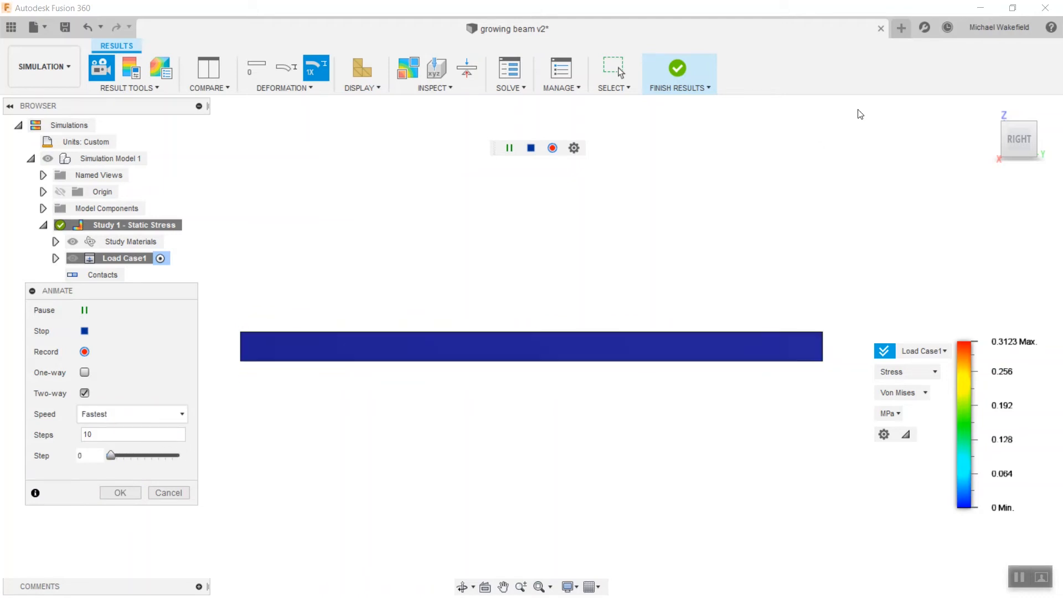
left_click(992, 139)
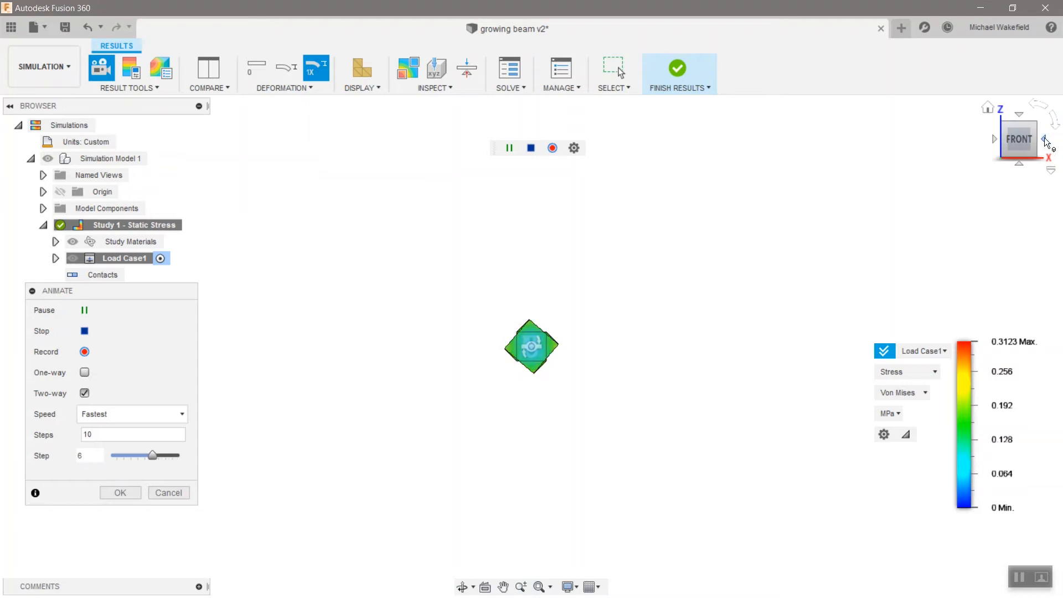
left_click(1053, 132)
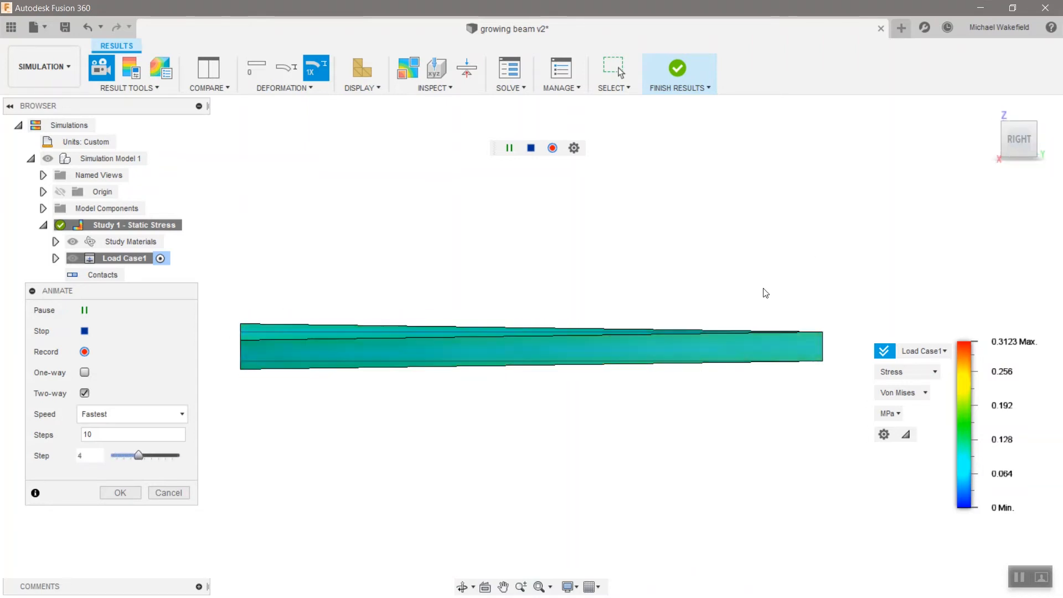
left_click(120, 492)
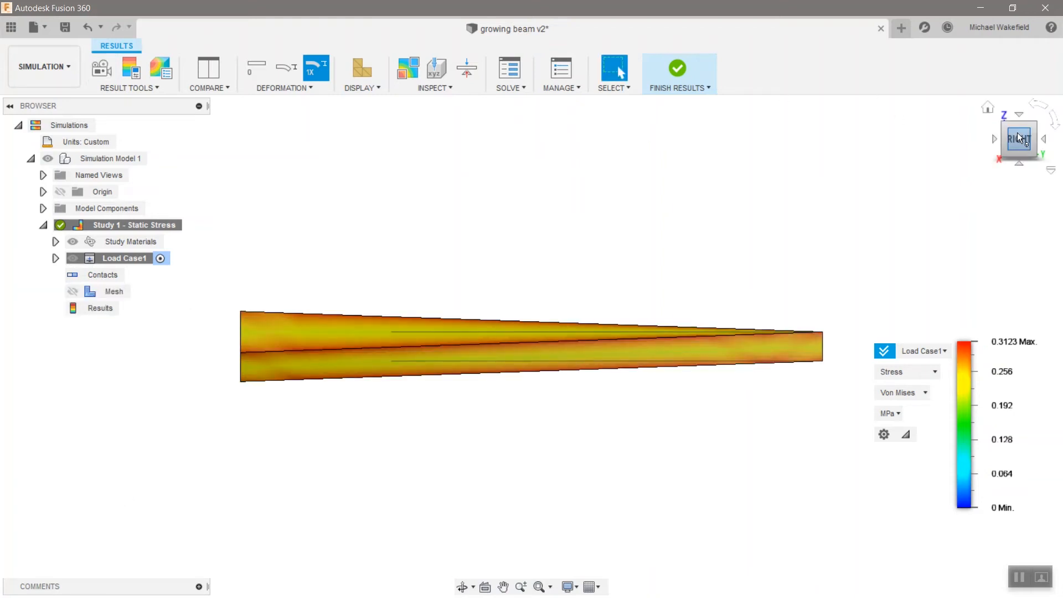
Switch the deformation scale to Actual and examine its animation from the front and right views
left_click(994, 138)
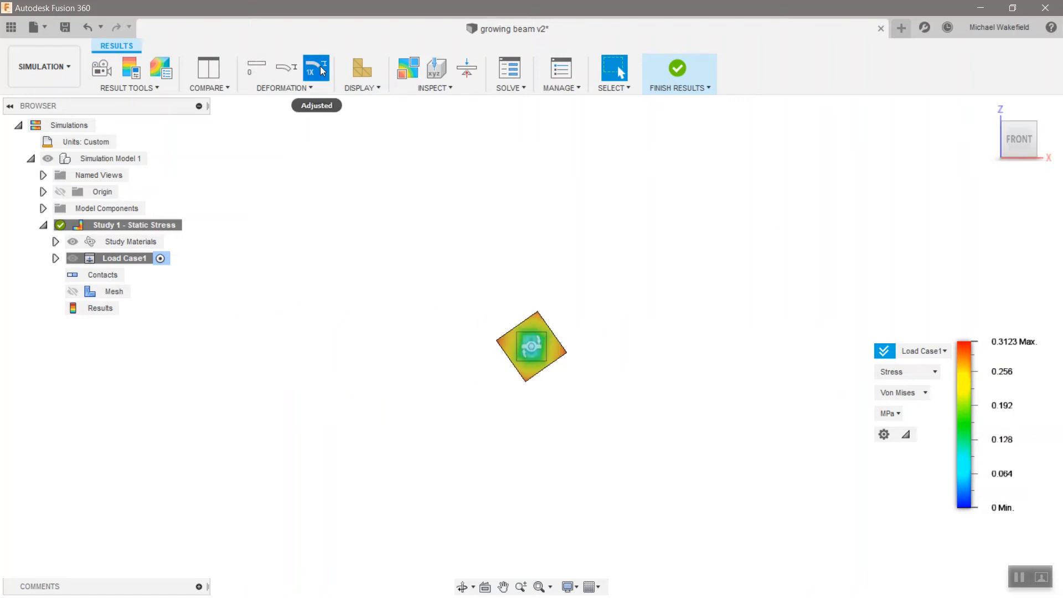
left_click(293, 73)
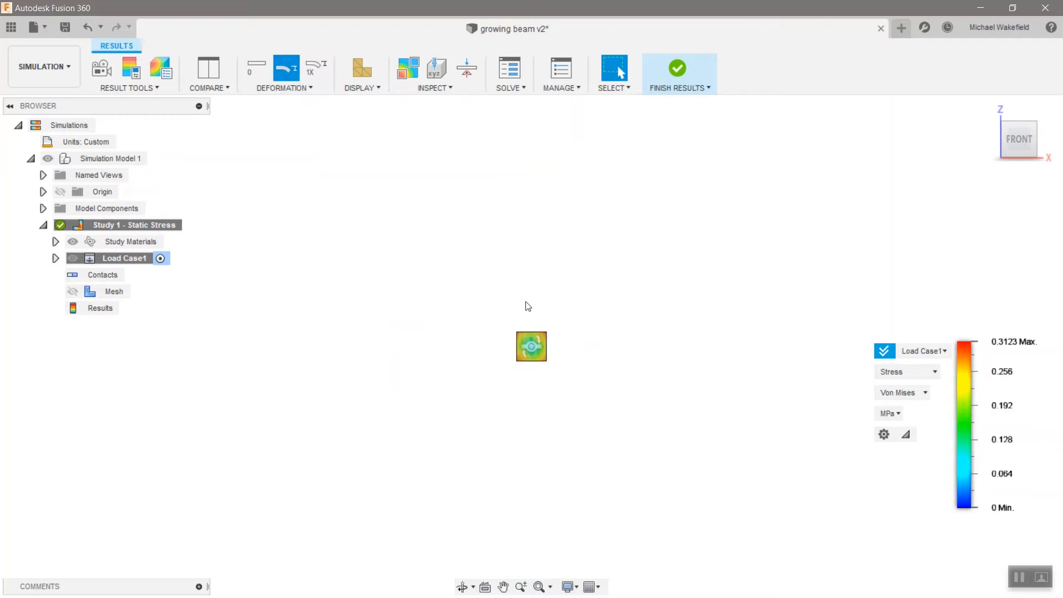
left_click(101, 68)
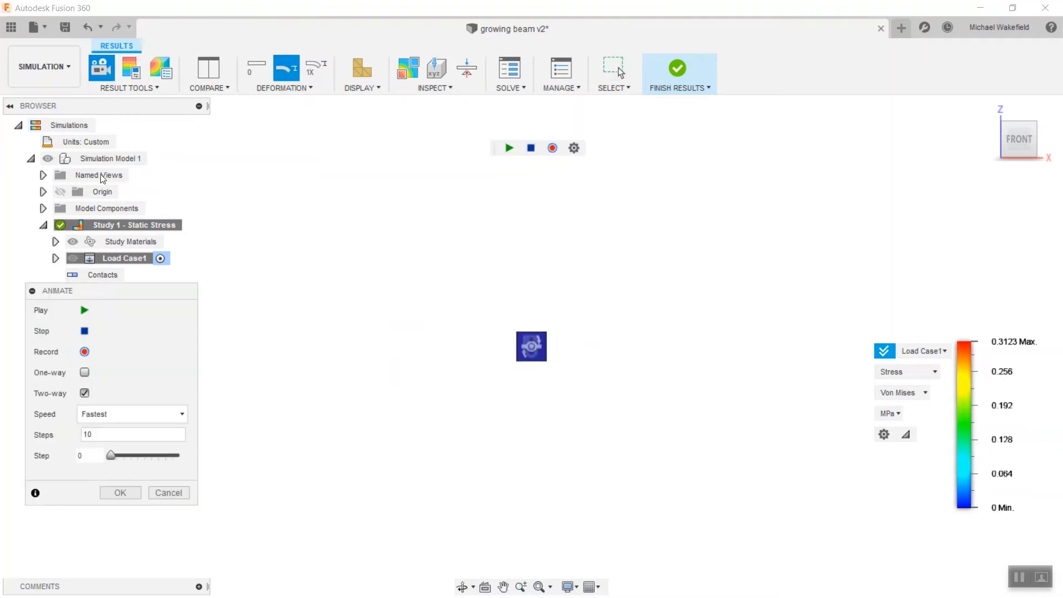
left_click(120, 492)
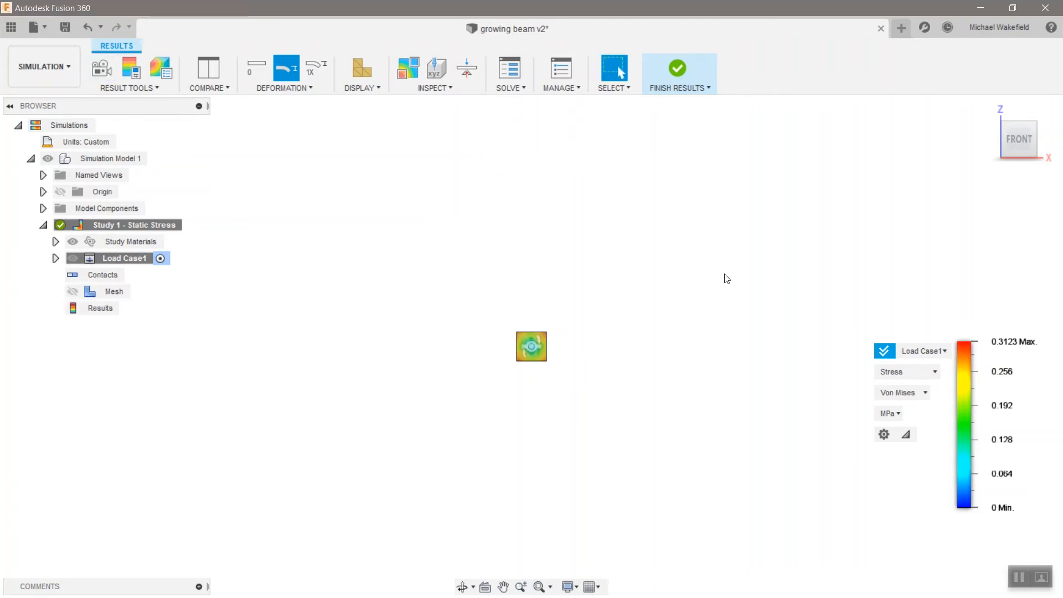
left_click(102, 68)
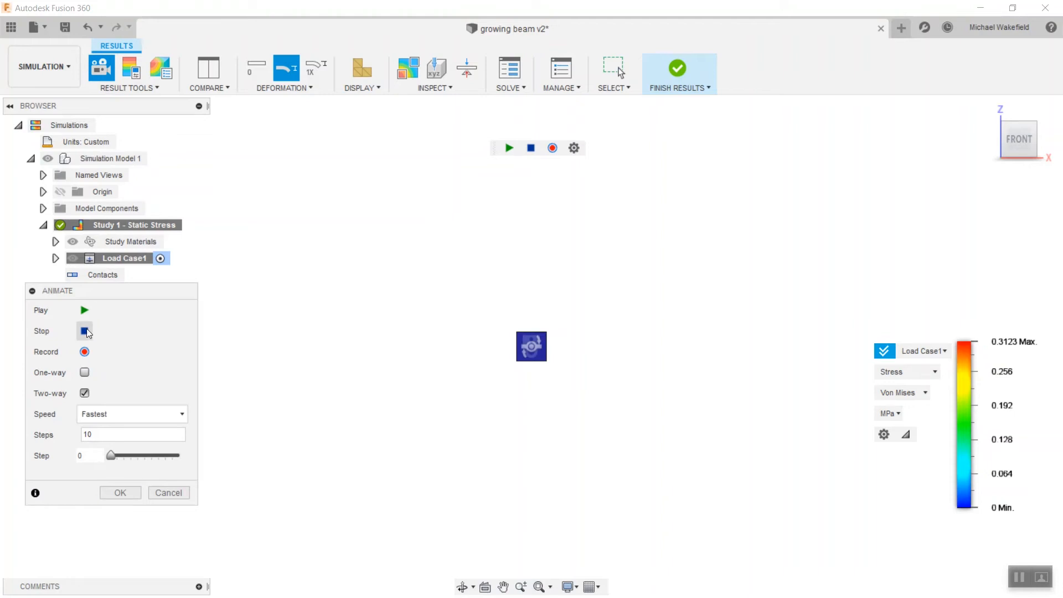
left_click(84, 310)
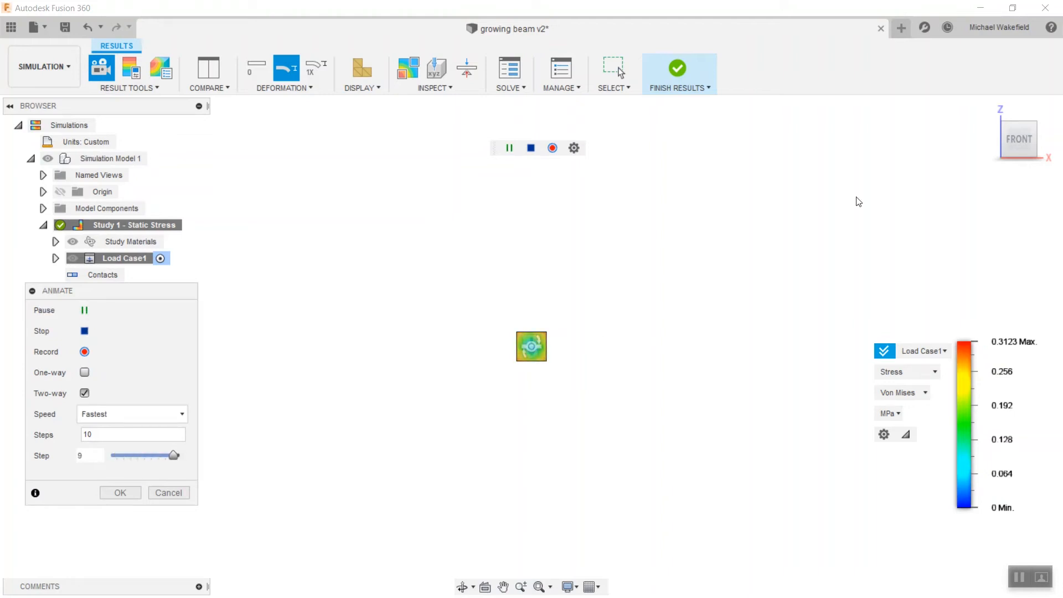
left_click(1047, 139)
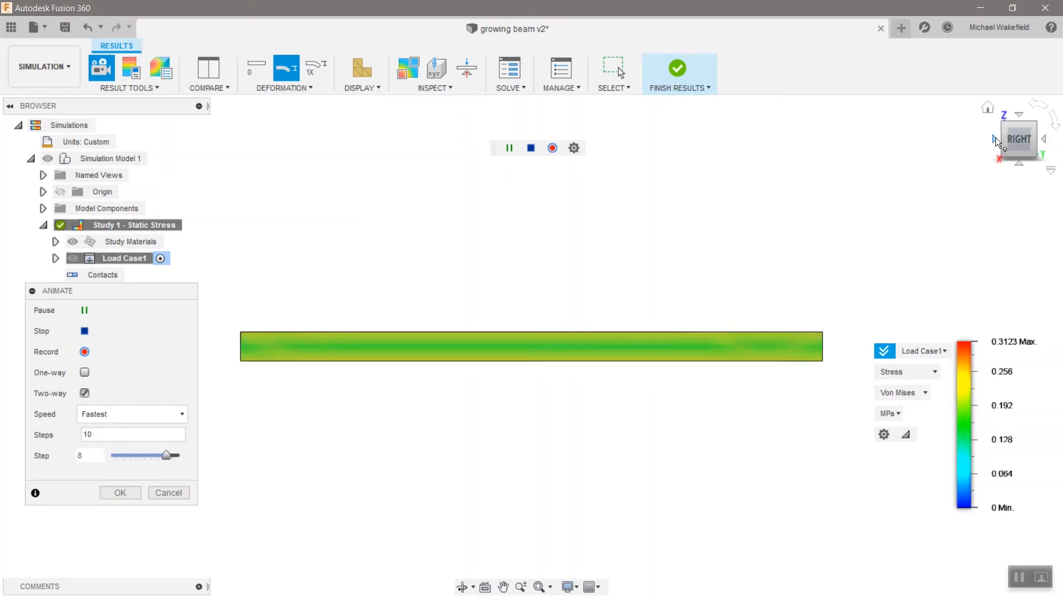
left_click(995, 137)
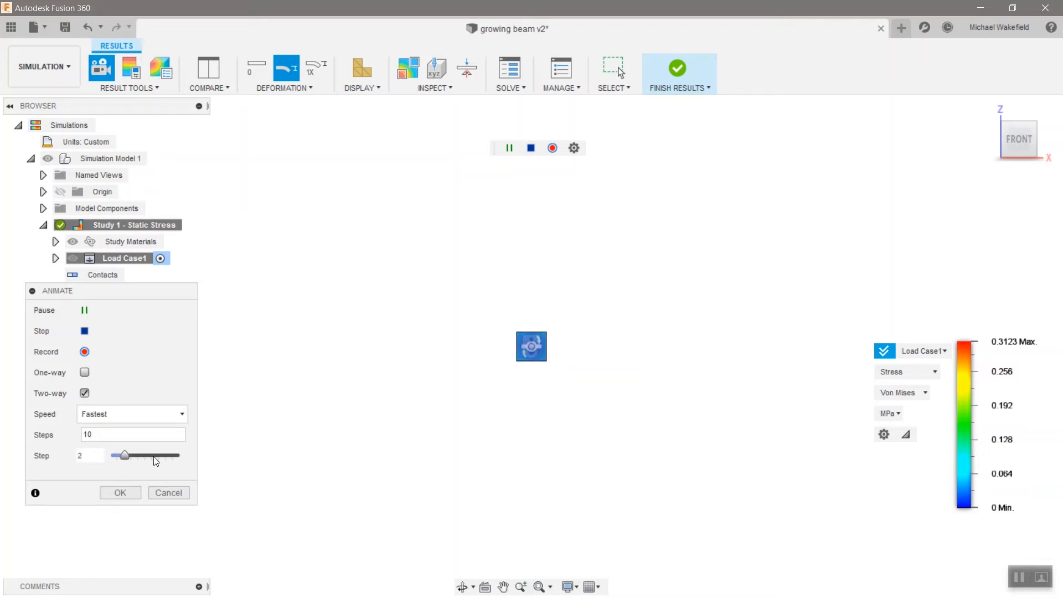
left_click(132, 491)
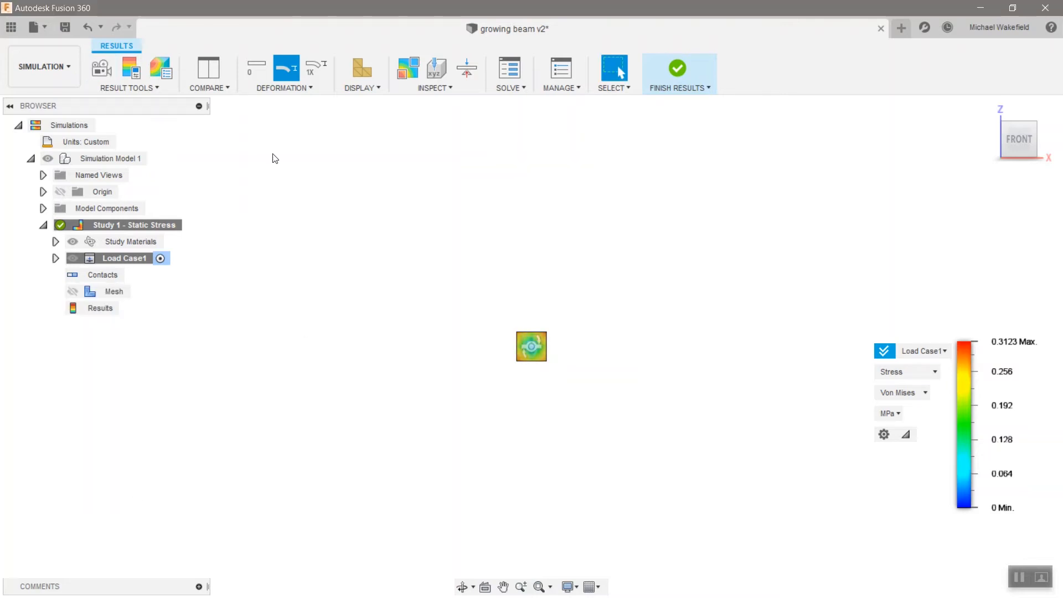
Set the displayed deformation scale to Adjusted 5x
left_click(320, 66)
left_click(317, 84)
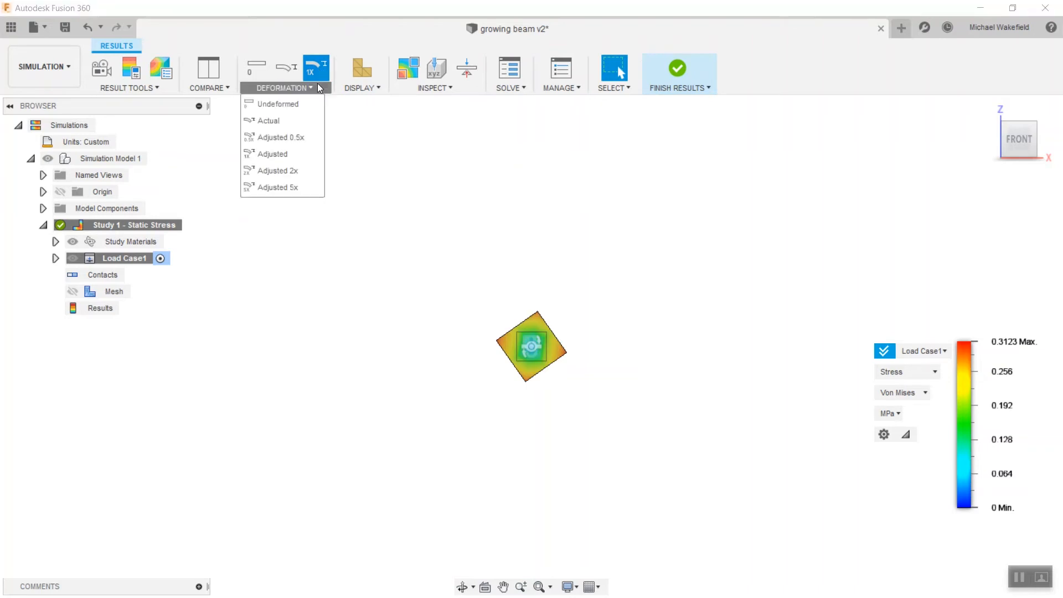
left_click(286, 188)
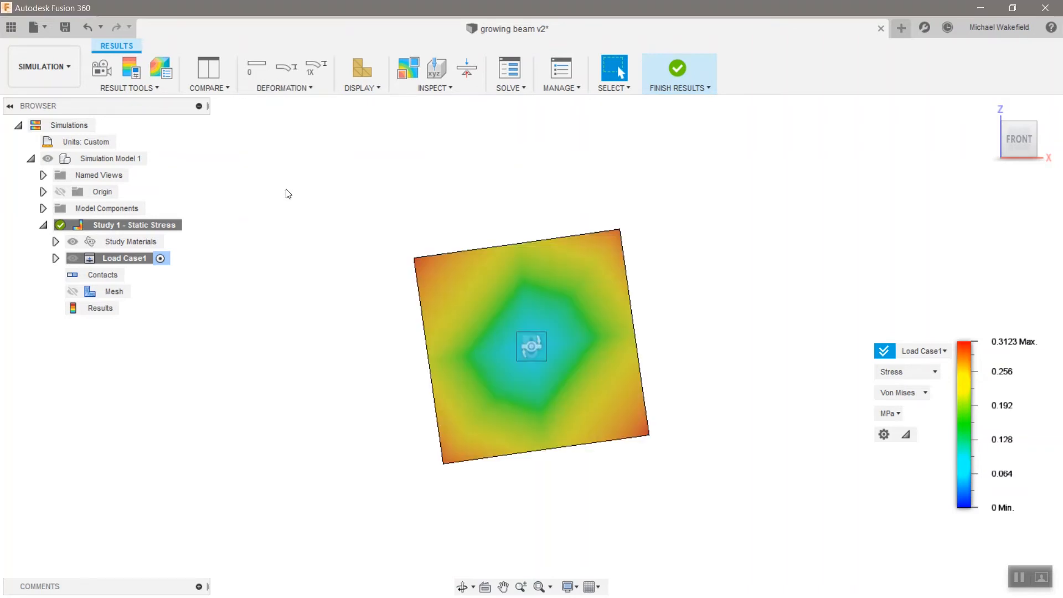
mouse_move(1037, 143)
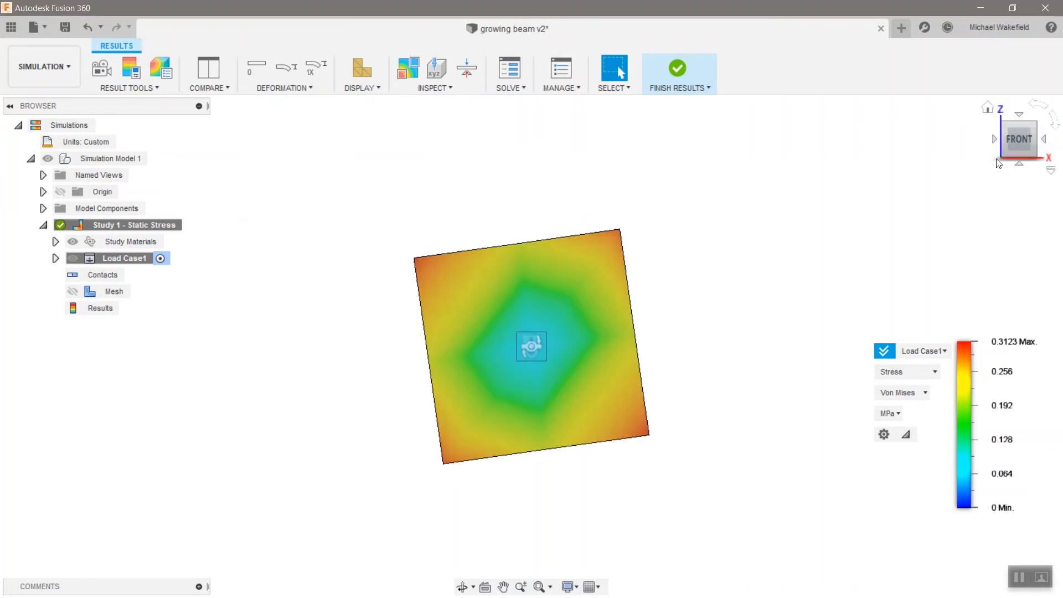
Play the two-way Adjusted 5x deformation animation from the right view to examine the twisting, and close the animation
left_click(1044, 140)
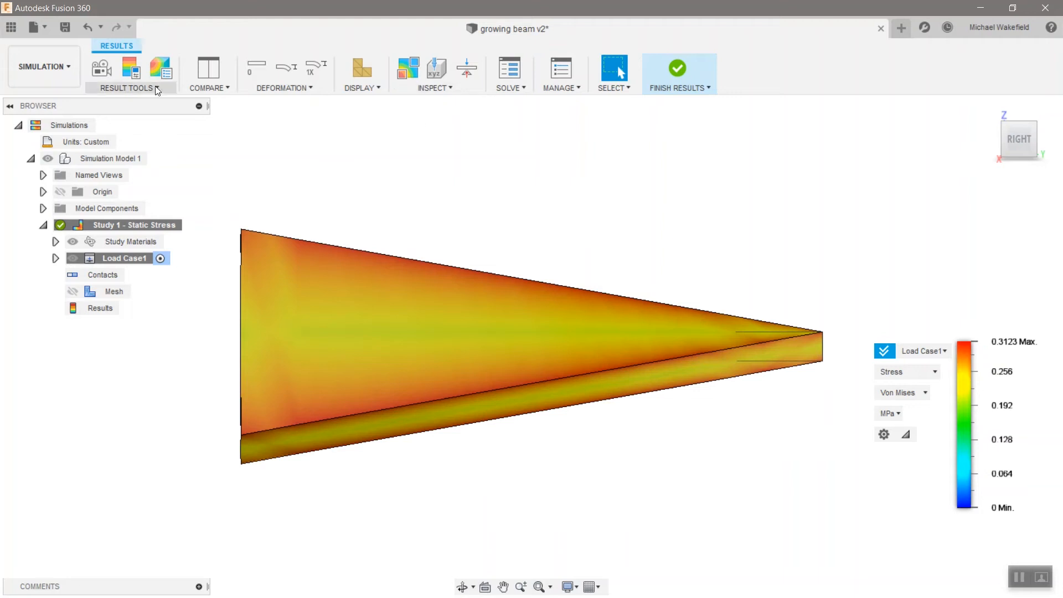
left_click(94, 68)
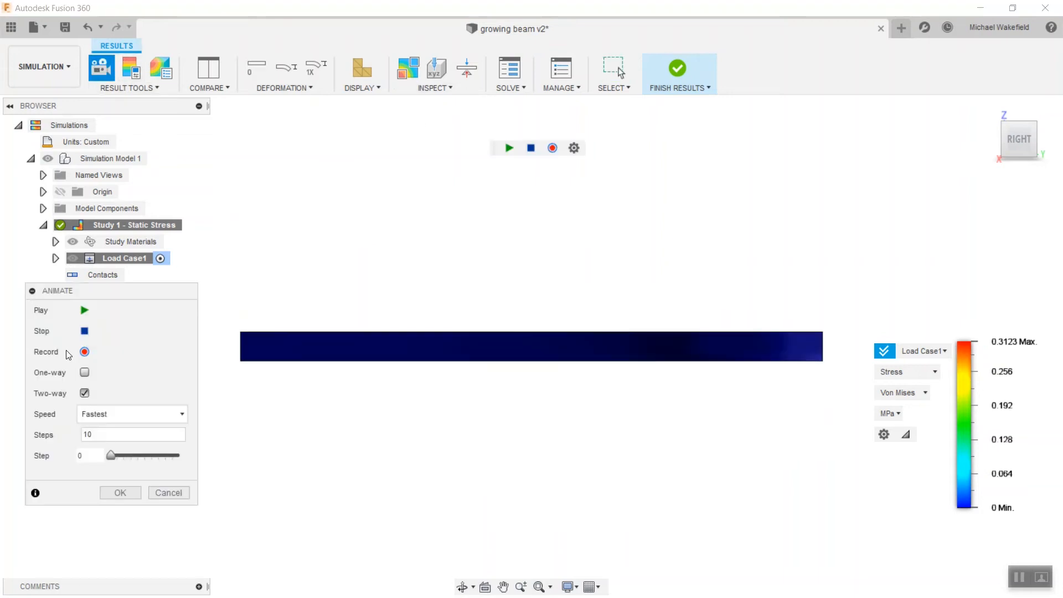
left_click(85, 312)
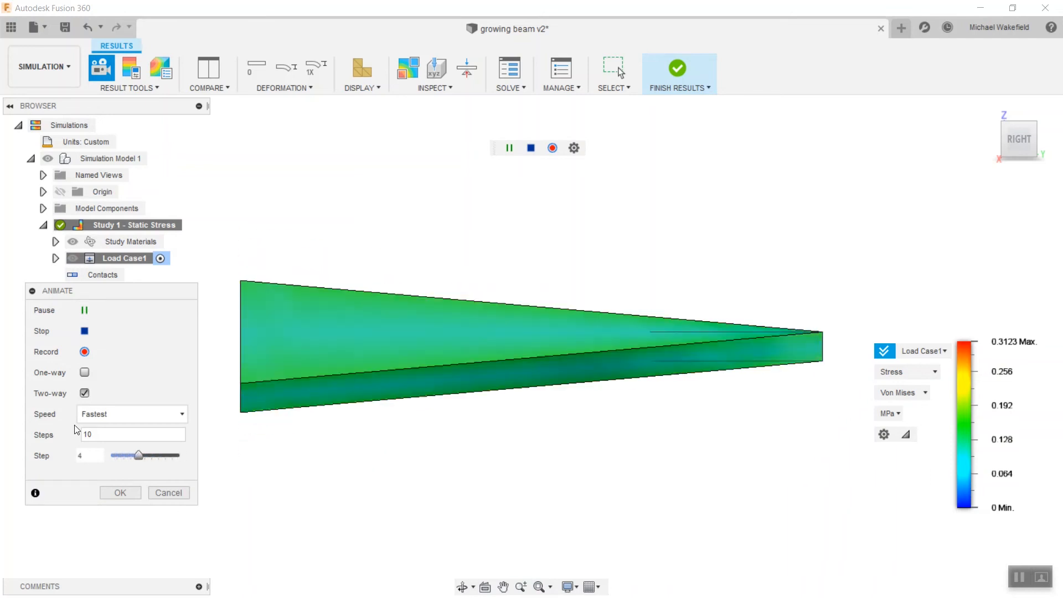
left_click(89, 332)
left_click(117, 491)
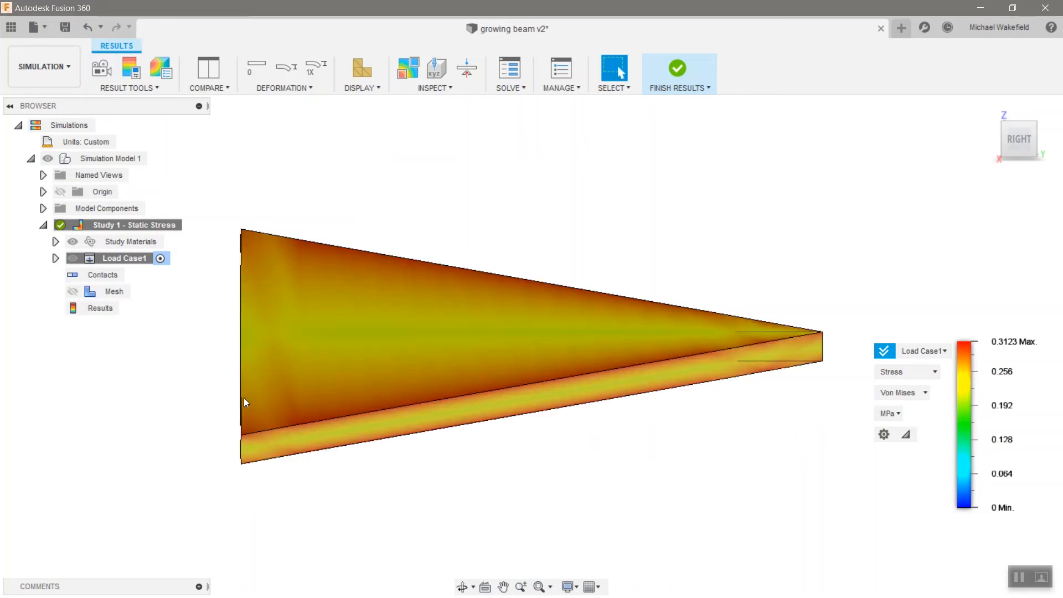
Set the deformation scale to Actual and switch the displayed result to total Displacement, showing the beam from the right view
left_click(283, 71)
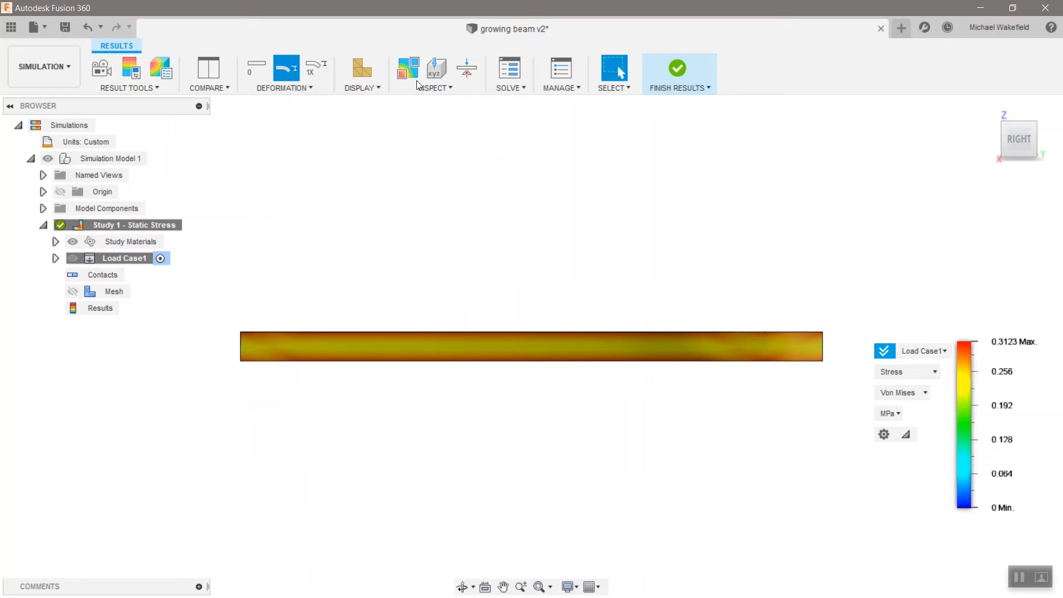
left_click(996, 138)
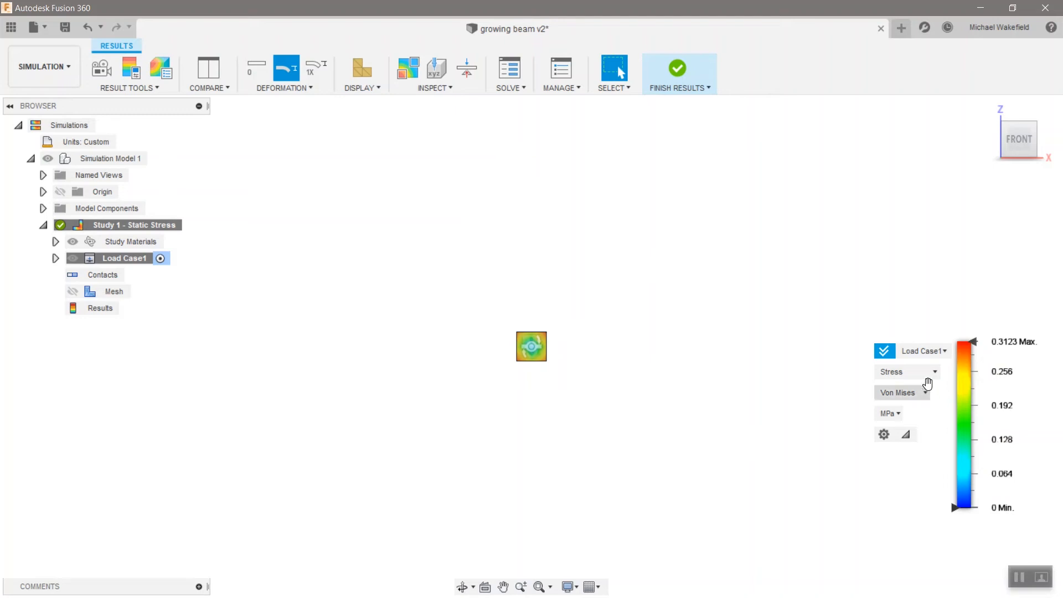
left_click(925, 377)
left_click(925, 420)
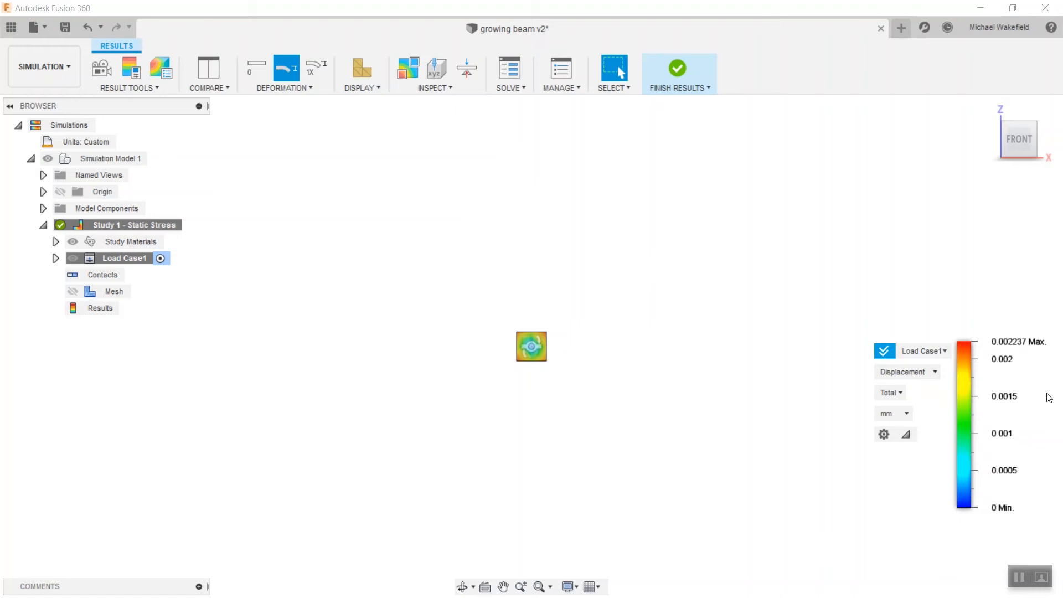
left_click(1024, 160)
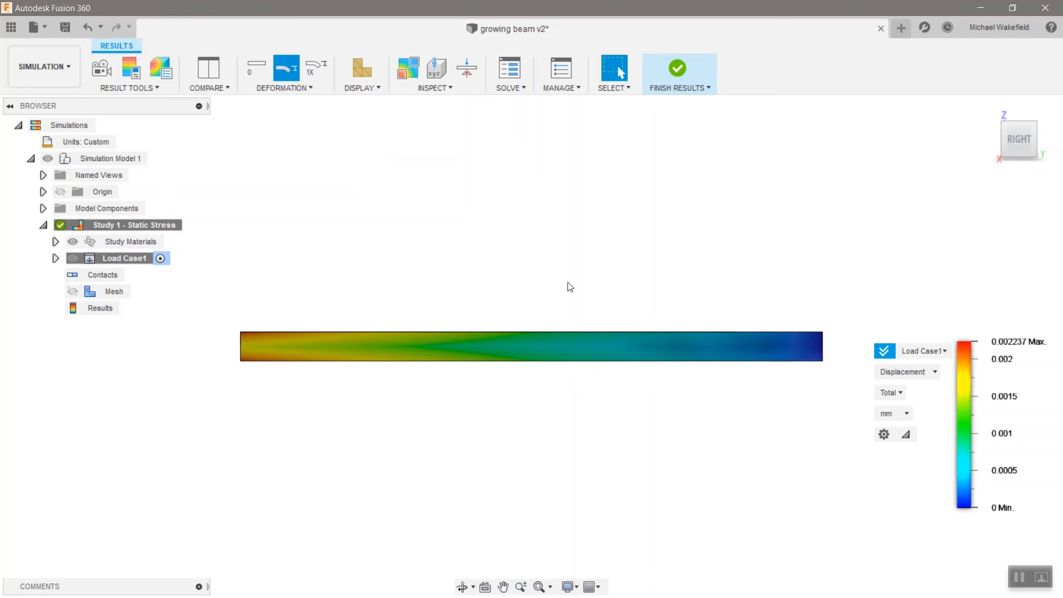